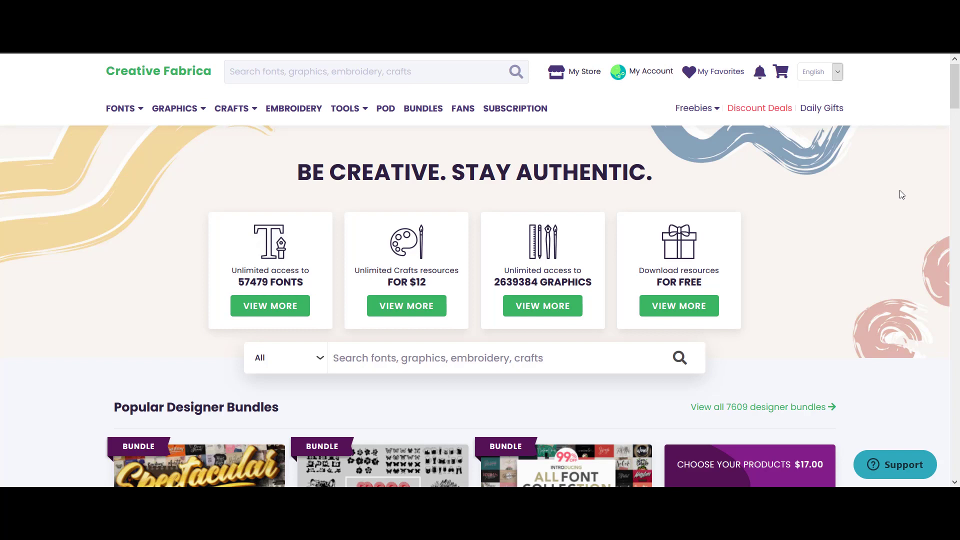
Launch the ShapeCloud word-cloud maker from the Tools menu.
{"action": "mouse_move", "coordinate": [361, 116]}
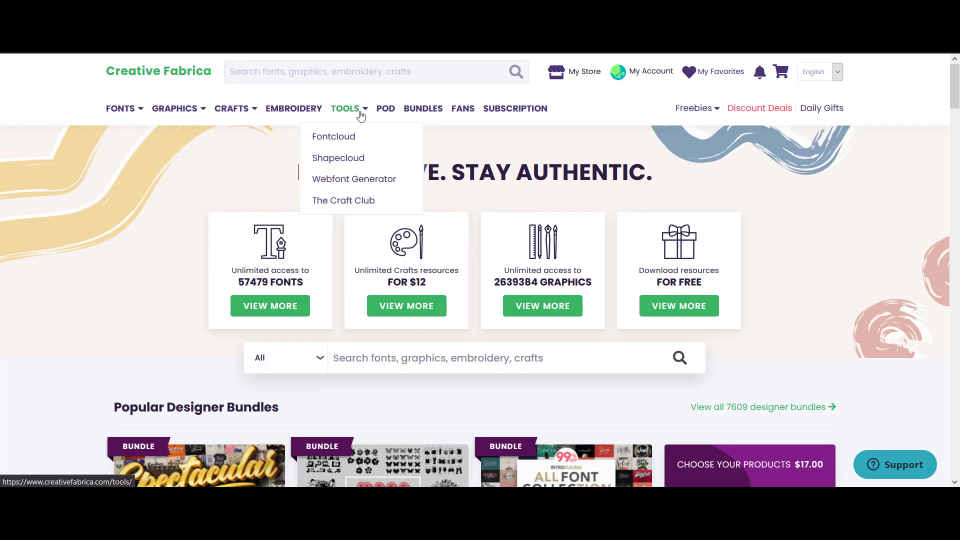
{"action": "left_click", "coordinate": [339, 159]}
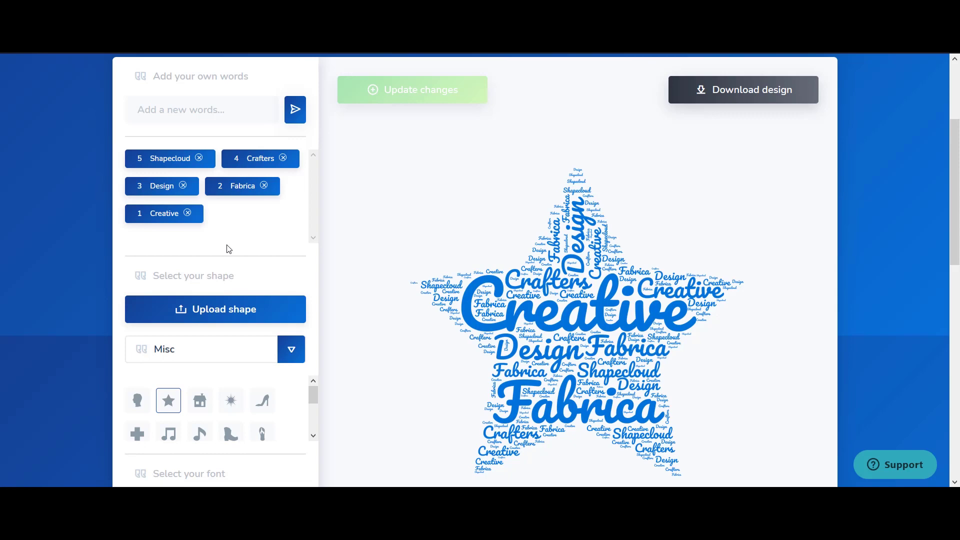
List the shape categories, keep Misc, and browse its shape grid.
{"action": "scroll", "coordinate": [240, 280], "scroll_direction": "down", "scroll_amount": 1}
{"action": "left_click", "coordinate": [250, 286]}
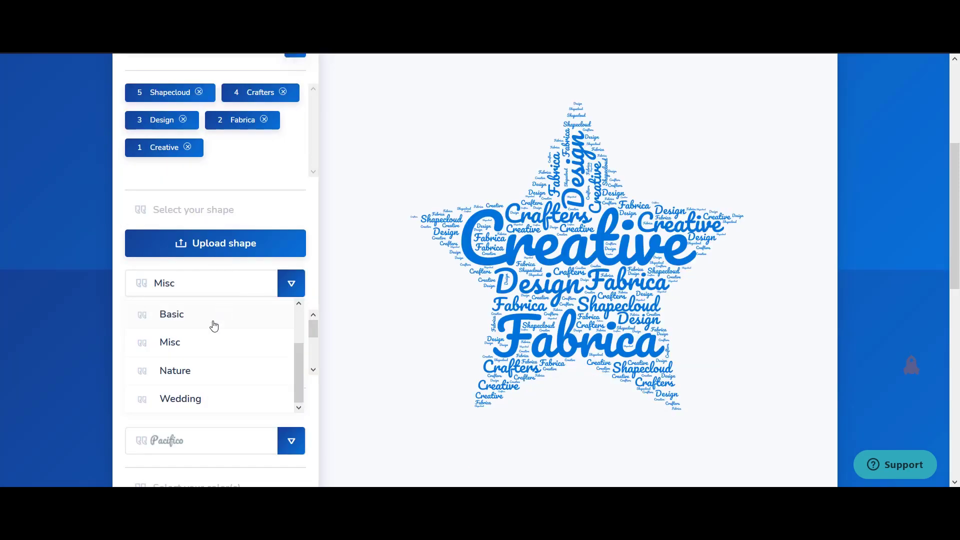
{"action": "scroll", "coordinate": [212, 327], "scroll_direction": "down", "scroll_amount": 1}
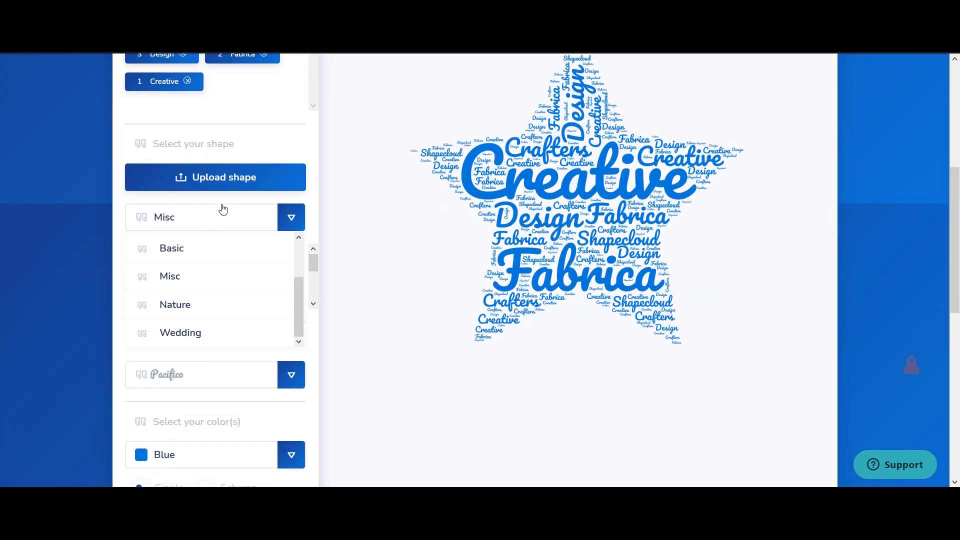
{"action": "left_click", "coordinate": [219, 216]}
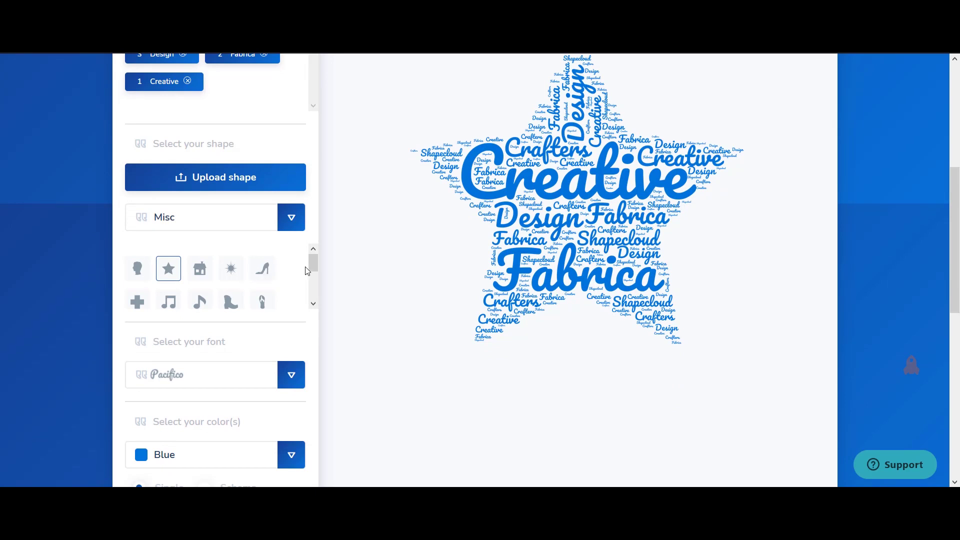
{"action": "mouse_move", "coordinate": [311, 263]}
{"action": "left_mouse_down"}
{"action": "mouse_move", "coordinate": [313, 287]}
{"action": "mouse_move", "coordinate": [313, 278]}
{"action": "left_mouse_up"}
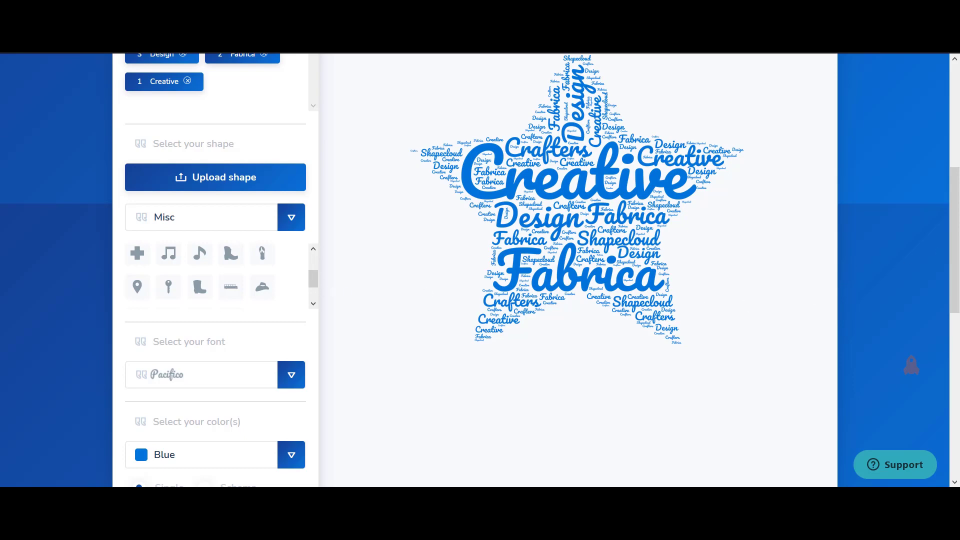
{"action": "scroll", "coordinate": [895, 350], "scroll_direction": "up", "scroll_amount": 2}
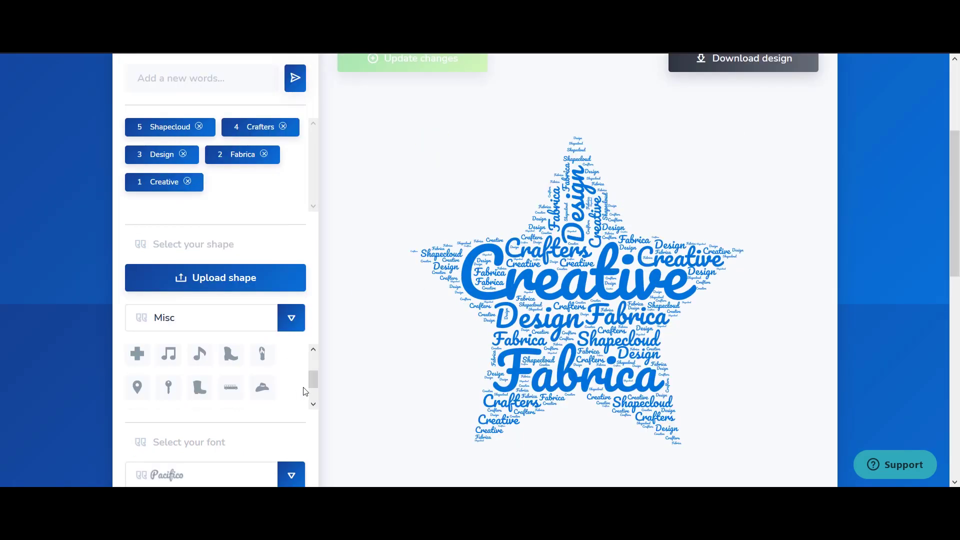
{"action": "scroll", "coordinate": [313, 368], "scroll_direction": "up", "scroll_amount": 1}
Pick the head silhouette and delete the default words Shapecloud, Crafters, Design, Fabrica and Creative.
{"action": "left_click", "coordinate": [136, 372]}
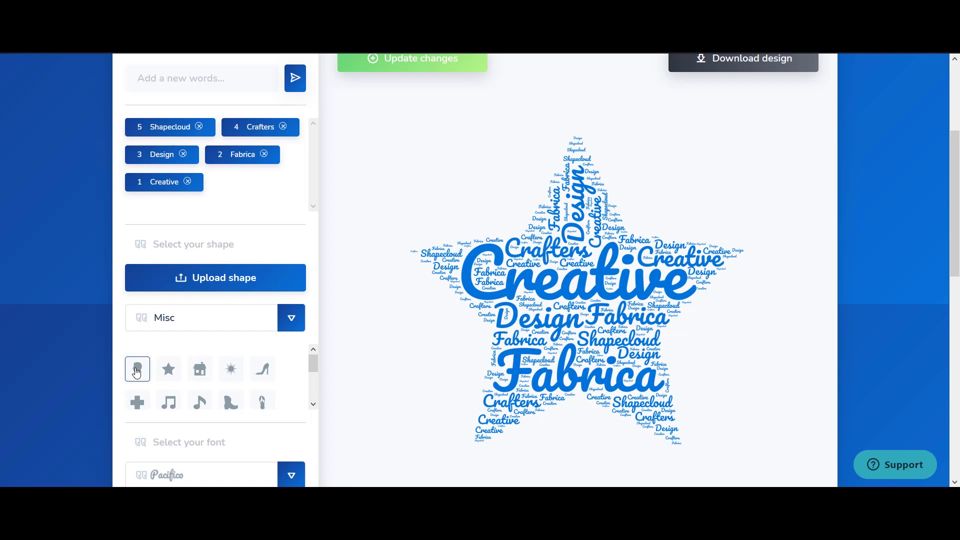
{"action": "left_click", "coordinate": [199, 128]}
{"action": "left_click", "coordinate": [186, 127]}
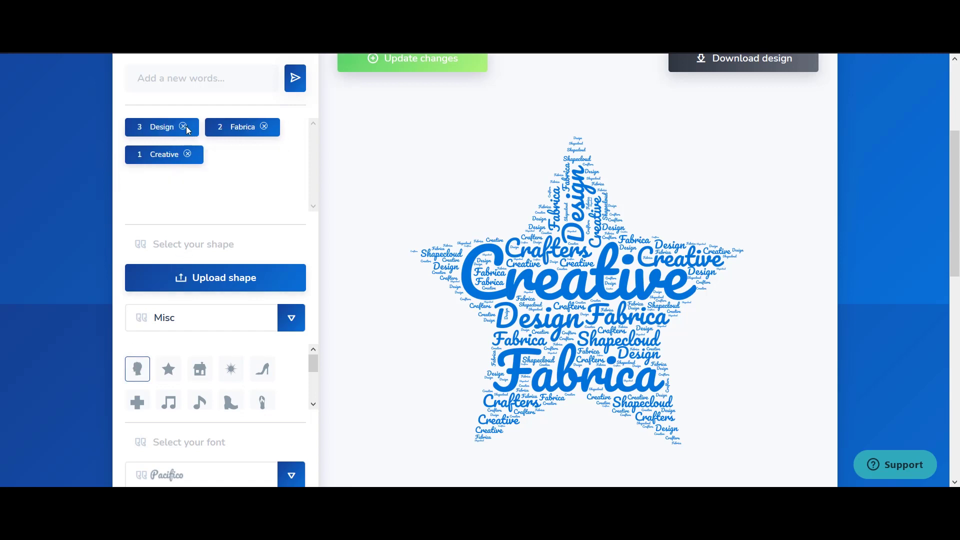
{"action": "left_click", "coordinate": [184, 127]}
{"action": "left_click", "coordinate": [186, 127]}
{"action": "left_click", "coordinate": [186, 127]}
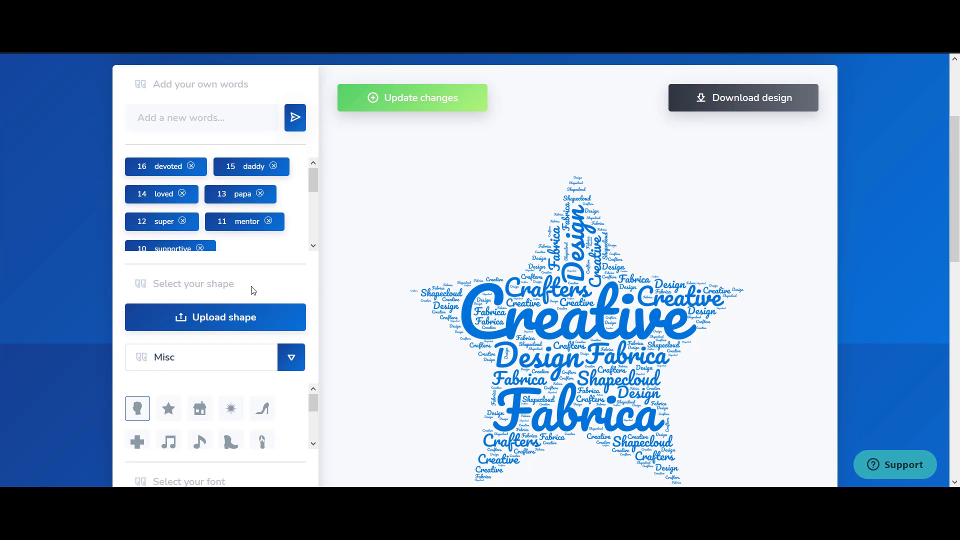
{"action": "mouse_move", "coordinate": [314, 406]}
{"action": "left_mouse_down"}
{"action": "mouse_move", "coordinate": [314, 425]}
{"action": "mouse_move", "coordinate": [313, 411]}
{"action": "left_mouse_up"}
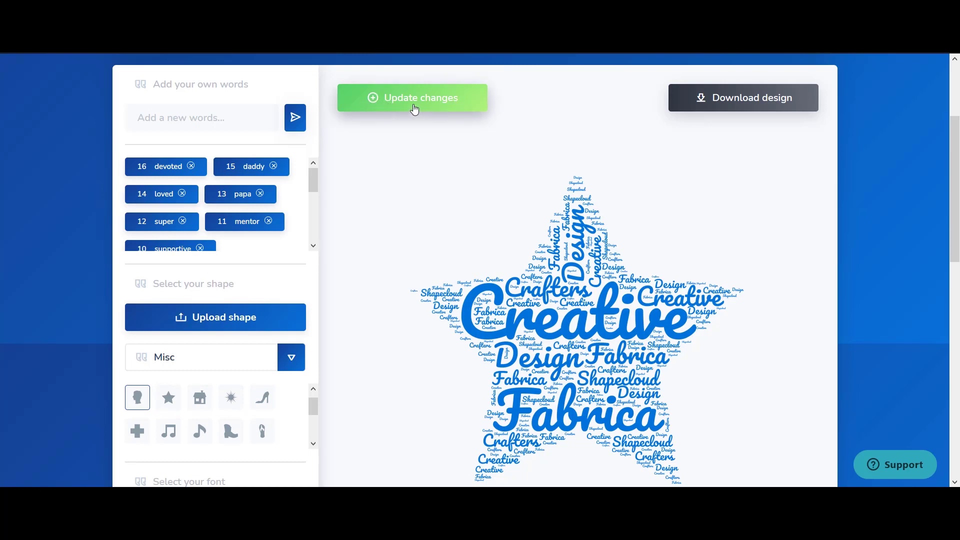
Regenerate the cloud with the father-themed words in the head shape.
{"action": "left_click", "coordinate": [414, 109]}
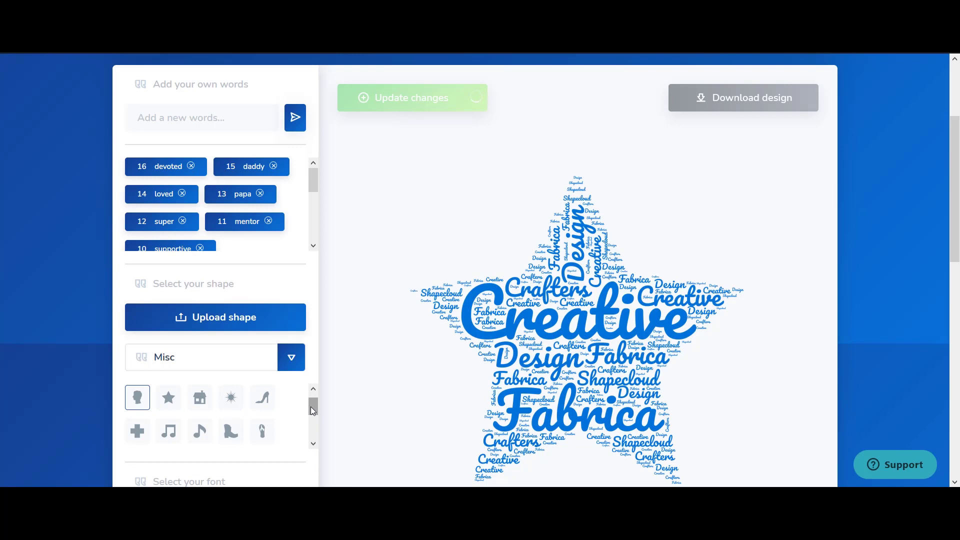
{"action": "left_click_drag", "start_coordinate": [310, 406], "coordinate": [313, 438]}
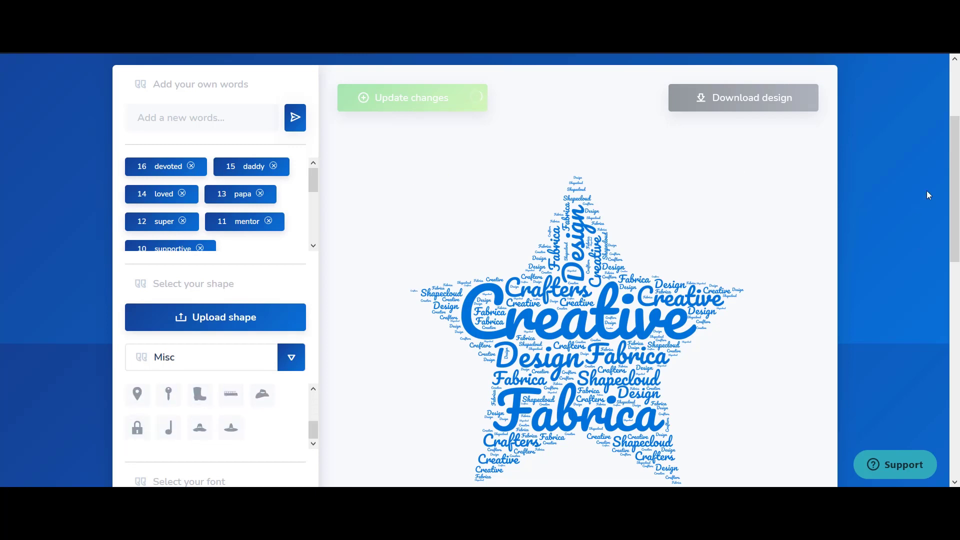
{"action": "left_click_drag", "start_coordinate": [957, 165], "coordinate": [958, 234]}
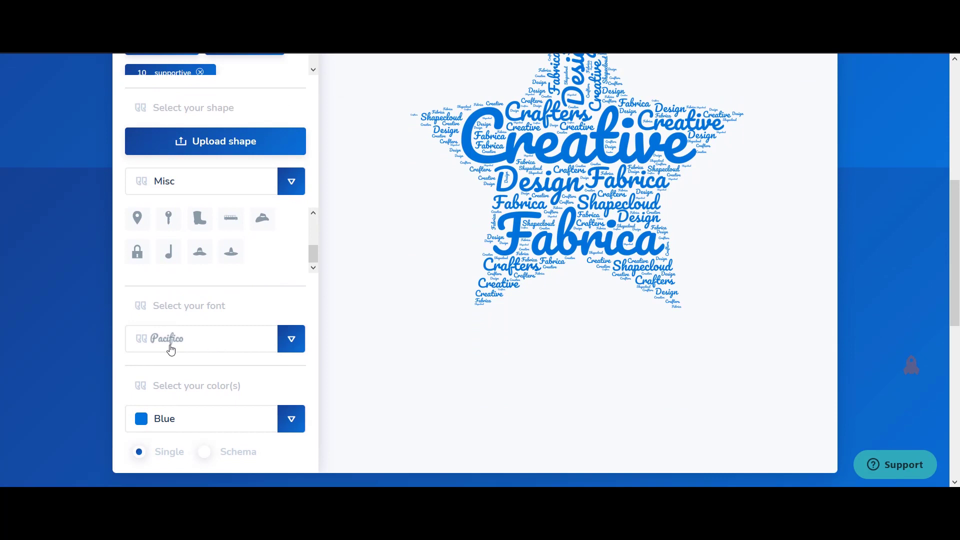
Check the font list and keep Pacifico as the font.
{"action": "left_click", "coordinate": [171, 350]}
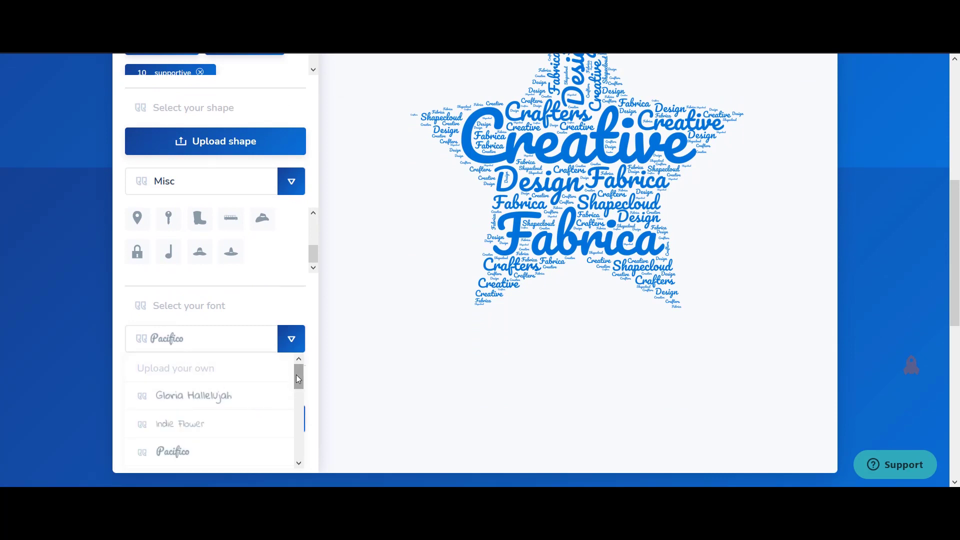
{"action": "mouse_move", "coordinate": [298, 378]}
{"action": "left_mouse_down"}
{"action": "mouse_move", "coordinate": [301, 434]}
{"action": "mouse_move", "coordinate": [303, 407]}
{"action": "mouse_move", "coordinate": [278, 375]}
{"action": "mouse_move", "coordinate": [299, 368]}
{"action": "left_mouse_up"}
{"action": "left_click", "coordinate": [272, 309]}
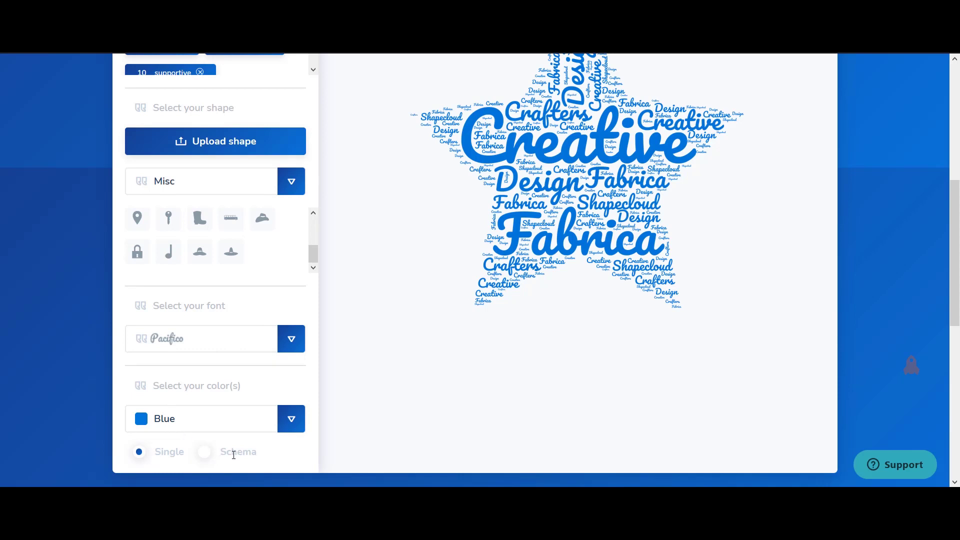
Try the Schema colour palettes, then return to single blue.
{"action": "left_click", "coordinate": [206, 454]}
{"action": "left_click", "coordinate": [255, 421]}
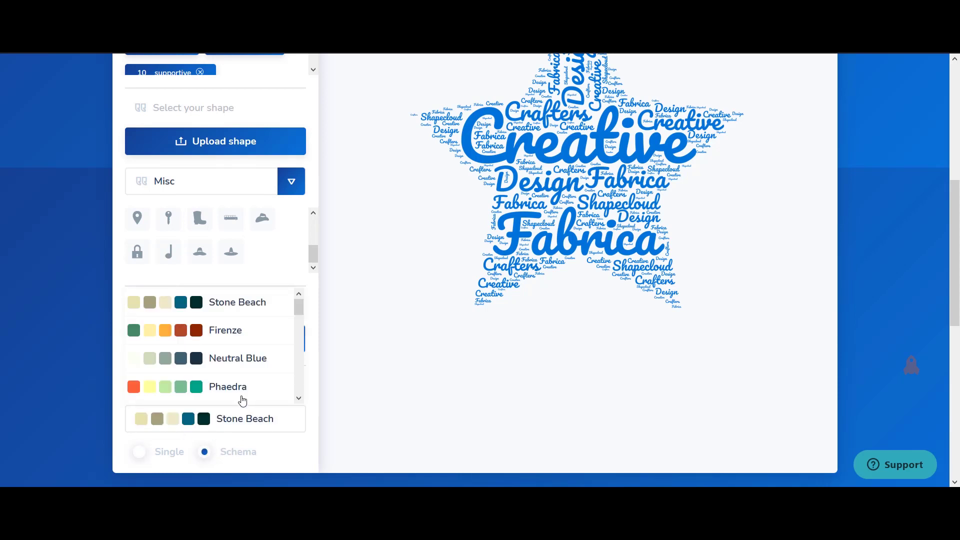
{"action": "mouse_move", "coordinate": [300, 319]}
{"action": "left_mouse_down"}
{"action": "mouse_move", "coordinate": [299, 393]}
{"action": "mouse_move", "coordinate": [299, 306]}
{"action": "left_mouse_up"}
{"action": "left_click", "coordinate": [140, 453]}
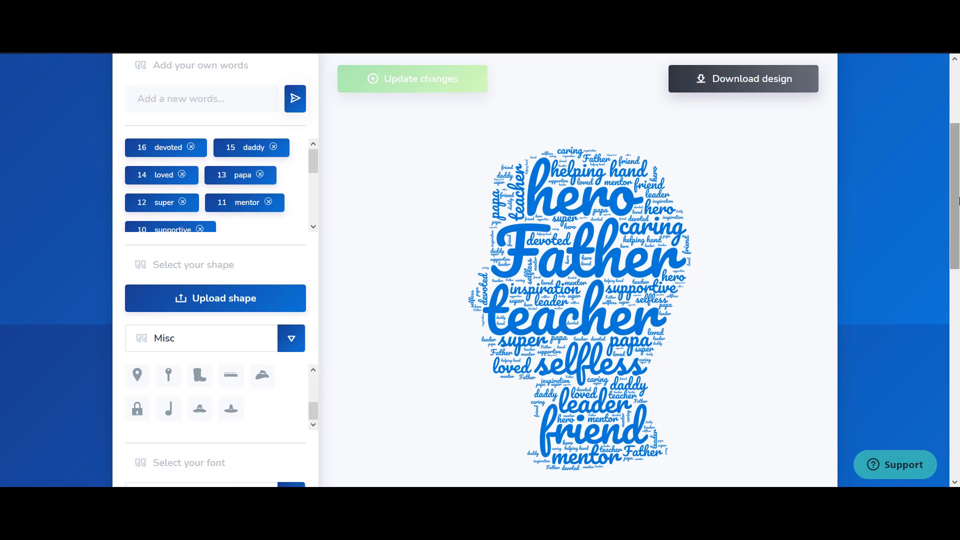
Scroll the ShapeCloud page to review the finished blue head-shaped cloud.
{"action": "left_click_drag", "start_coordinate": [958, 200], "coordinate": [957, 263]}
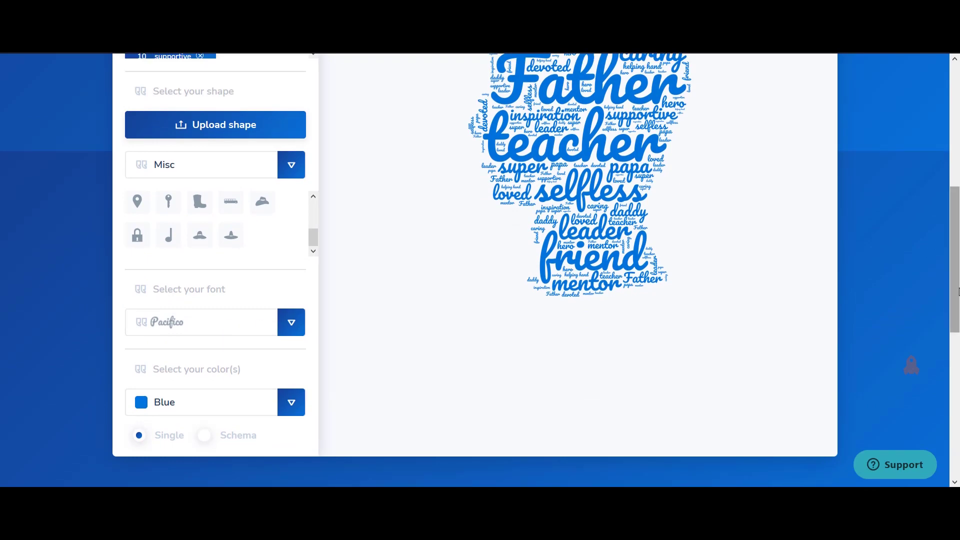
{"action": "left_click_drag", "start_coordinate": [957, 292], "coordinate": [957, 226]}
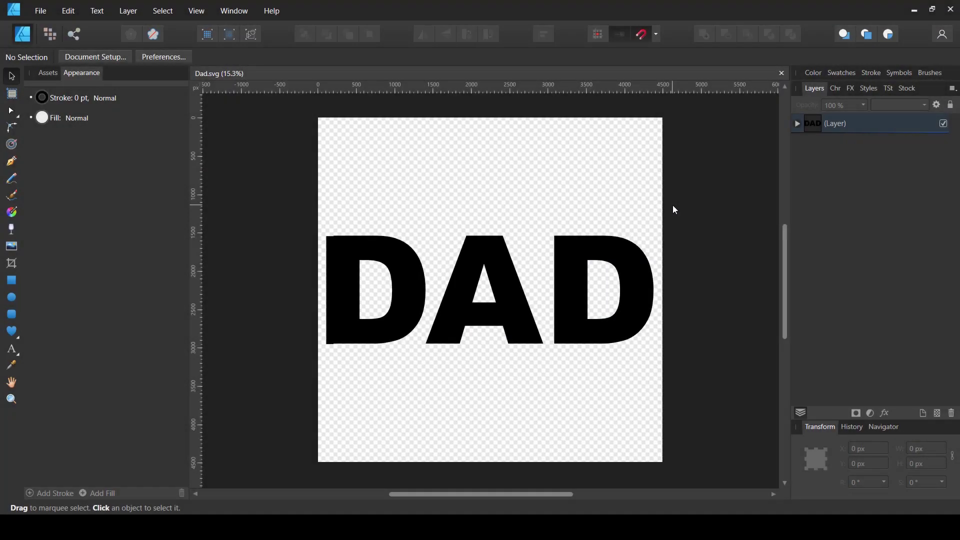
{"action": "left_click", "coordinate": [68, 11]}
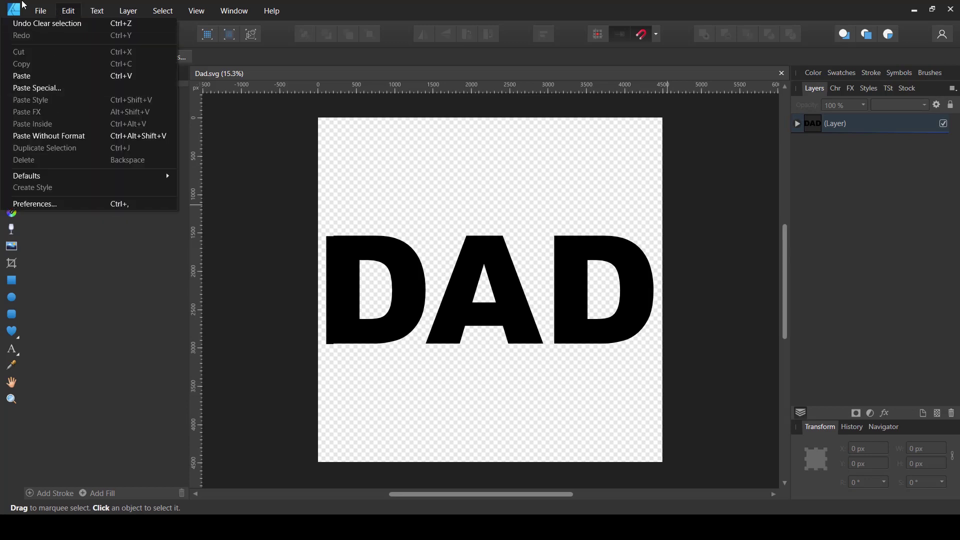
{"action": "mouse_move", "coordinate": [41, 11]}
{"action": "left_click", "coordinate": [70, 225]}
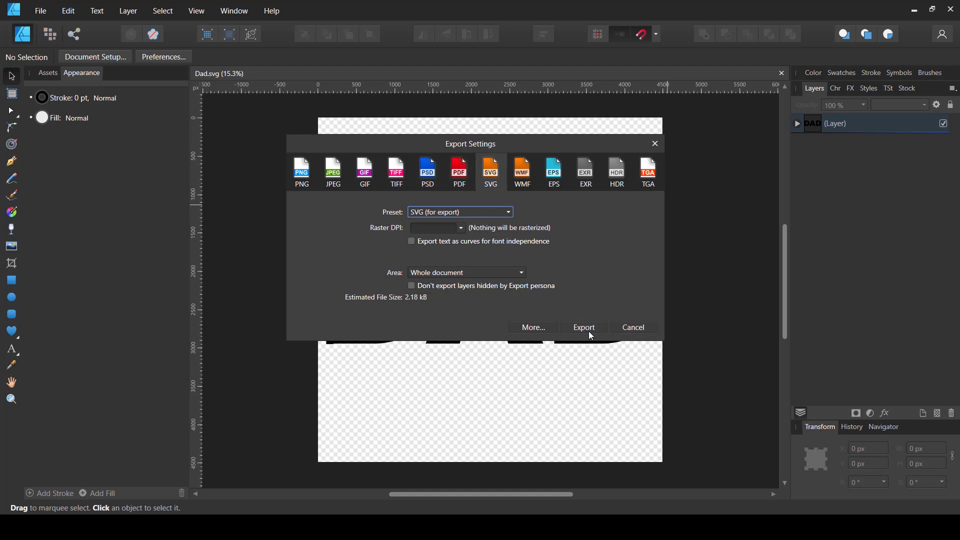
{"action": "left_click", "coordinate": [652, 328]}
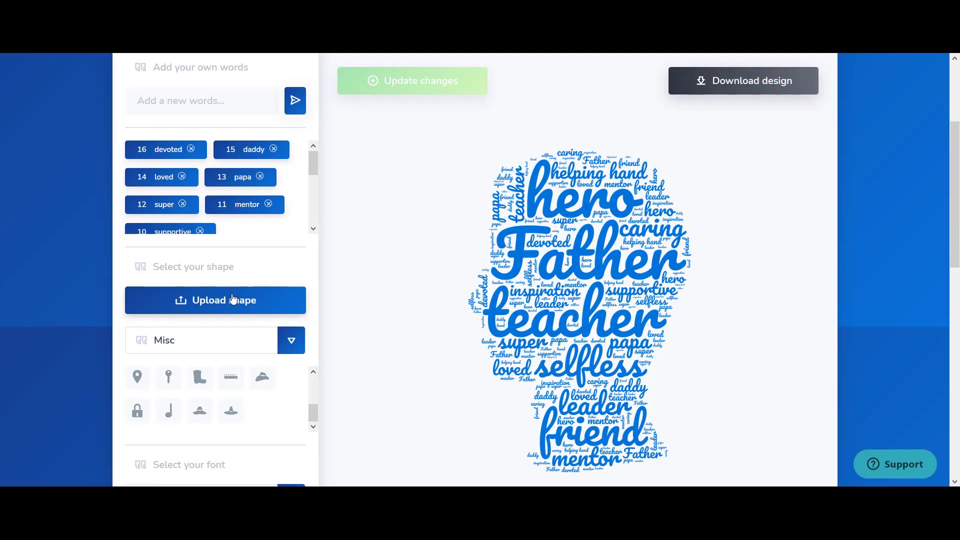
Upload Dad.svg as the custom shape for the word cloud.
{"action": "left_click", "coordinate": [233, 299]}
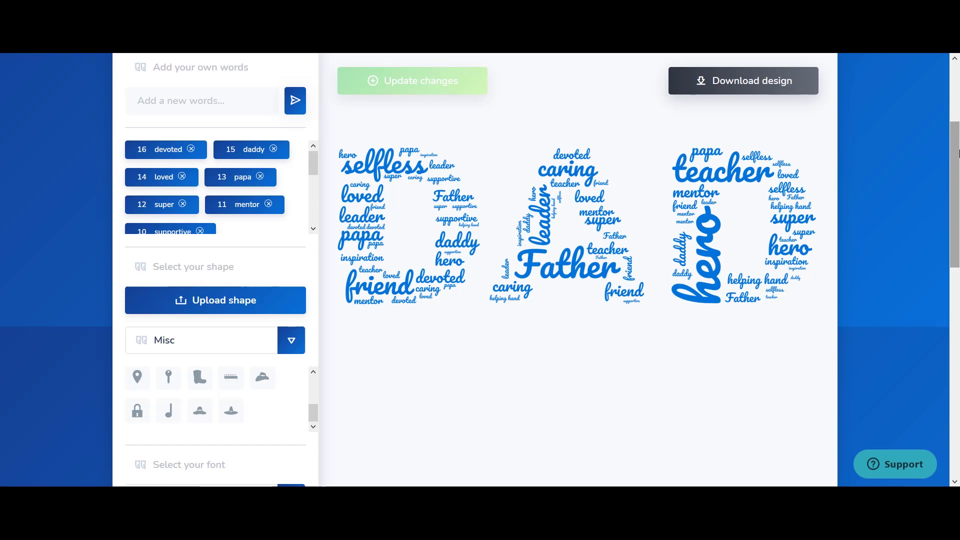
Switch the colours to Schema and choose the Vitamin C scheme.
{"action": "left_click_drag", "start_coordinate": [957, 152], "coordinate": [958, 207]}
{"action": "left_click", "coordinate": [240, 444]}
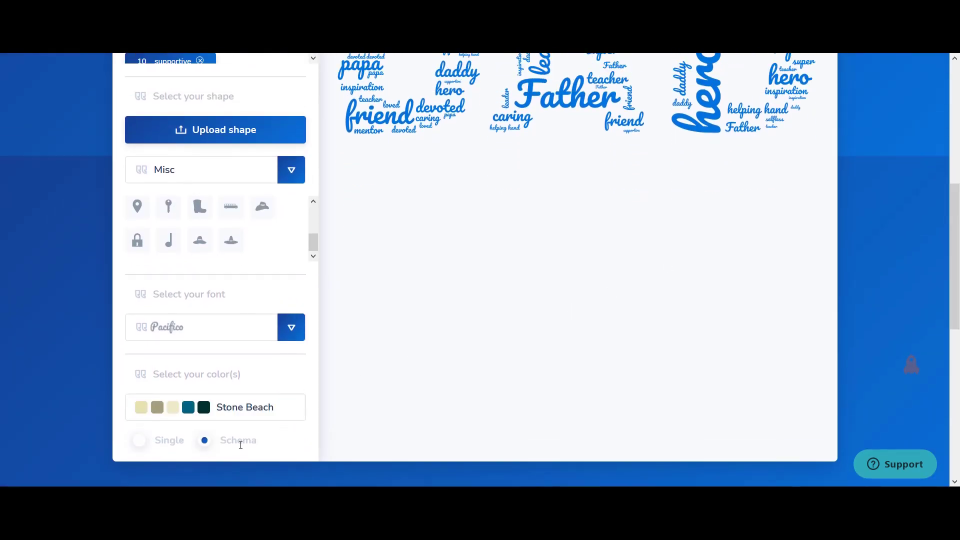
{"action": "left_click", "coordinate": [268, 410]}
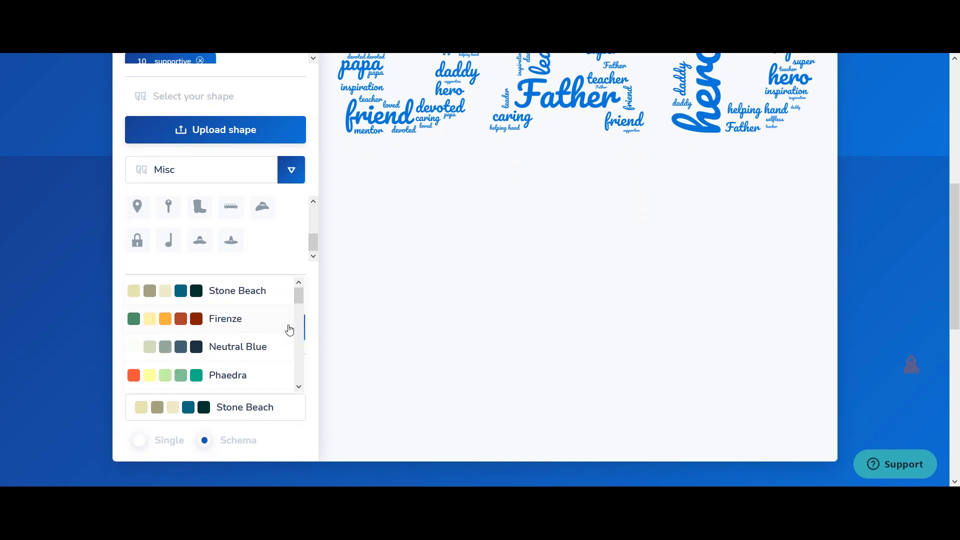
{"action": "left_click_drag", "start_coordinate": [299, 302], "coordinate": [299, 328]}
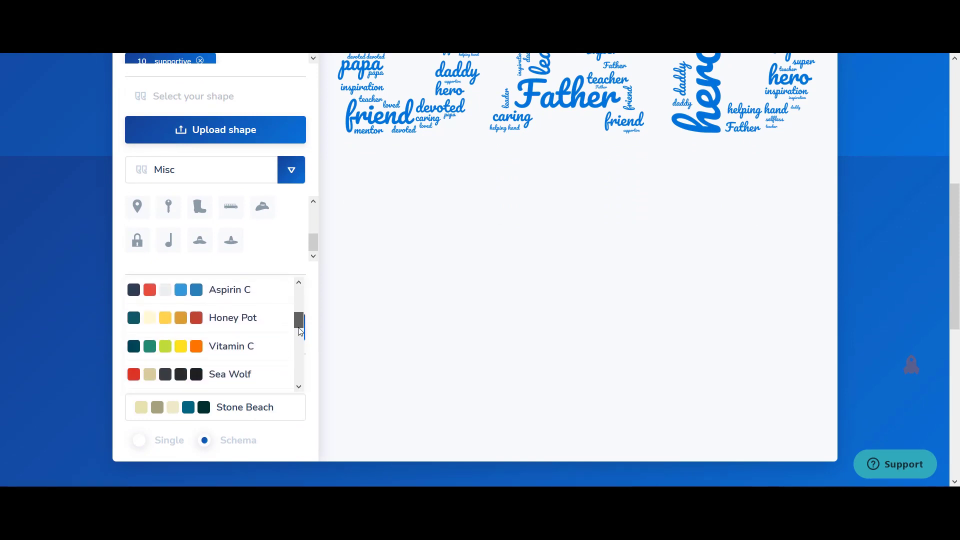
{"action": "left_click", "coordinate": [182, 350]}
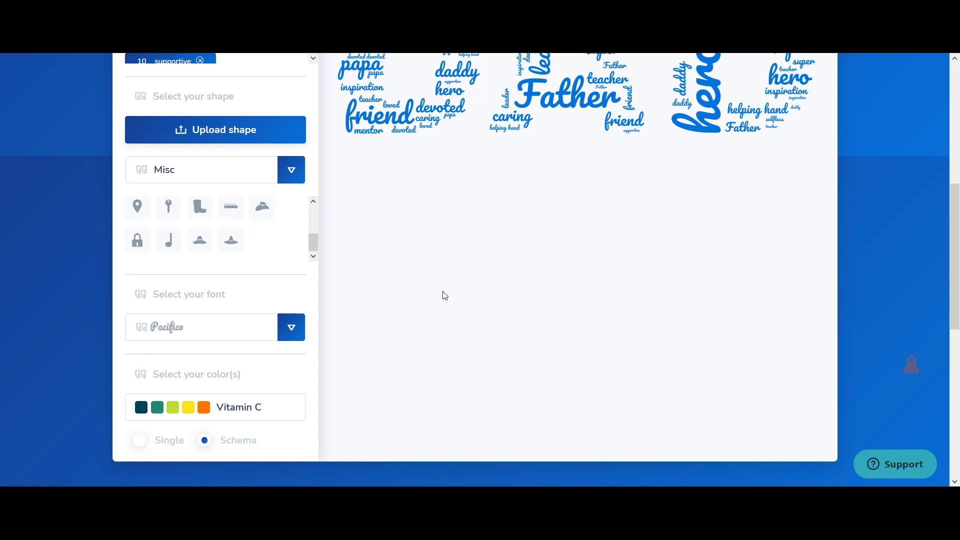
{"action": "scroll", "coordinate": [452, 300], "scroll_direction": "up", "scroll_amount": 5}
{"action": "scroll", "coordinate": [340, 324], "scroll_direction": "down", "scroll_amount": 4}
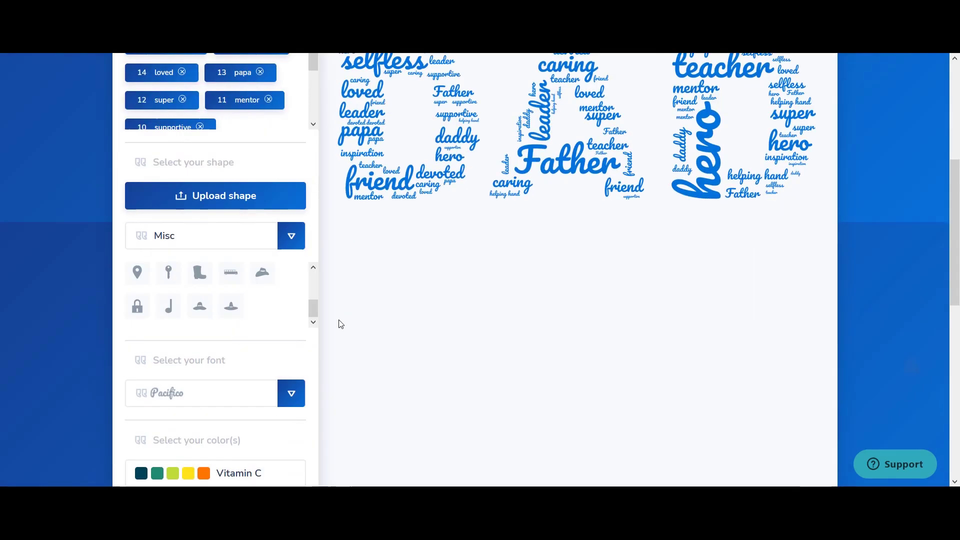
Set the cloud font to Coda Caption, after briefly trying Chela One.
{"action": "left_click", "coordinate": [253, 392]}
{"action": "scroll", "coordinate": [278, 393], "scroll_direction": "down", "scroll_amount": 8}
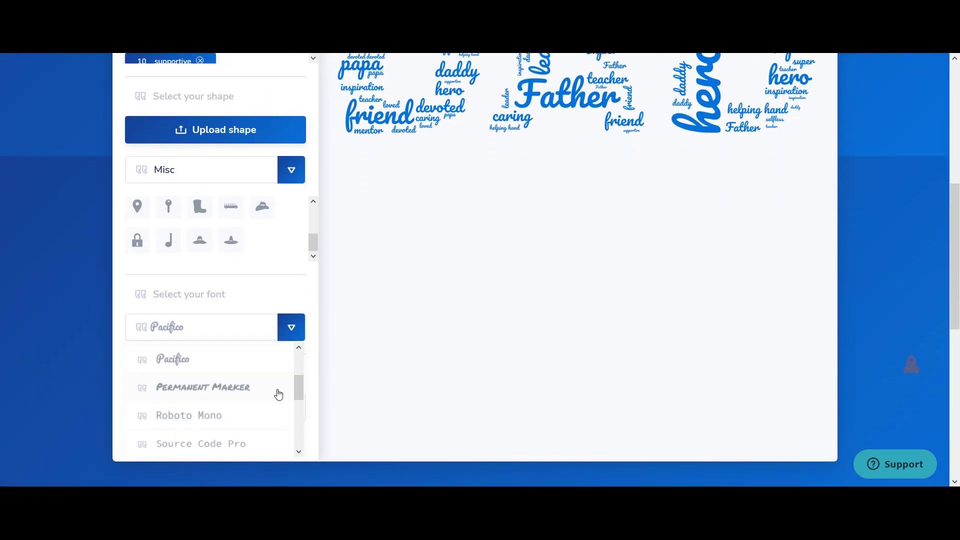
{"action": "scroll", "coordinate": [272, 395], "scroll_direction": "up", "scroll_amount": 3}
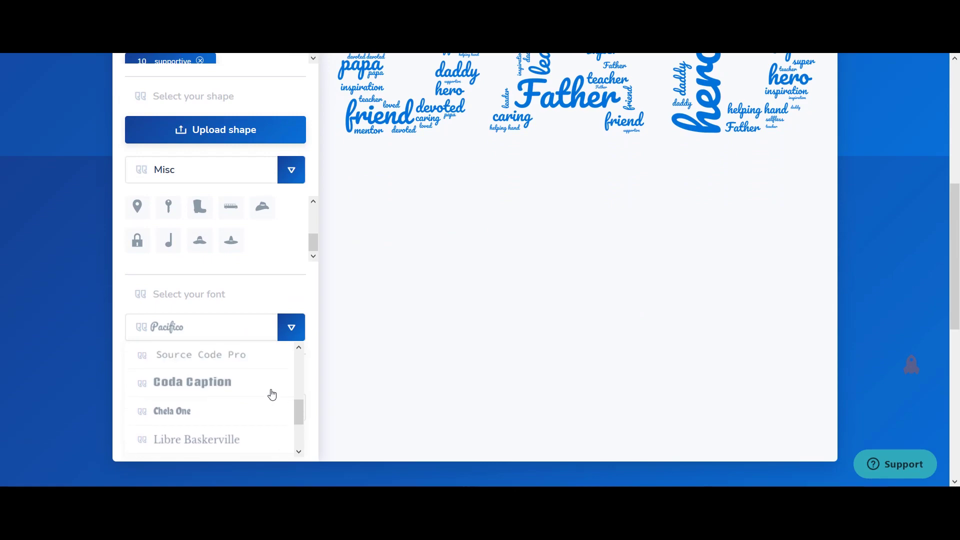
{"action": "left_click", "coordinate": [200, 411]}
{"action": "left_click", "coordinate": [268, 338]}
{"action": "left_click", "coordinate": [227, 383]}
{"action": "scroll", "coordinate": [439, 388], "scroll_direction": "up", "scroll_amount": 3}
{"action": "scroll", "coordinate": [439, 388], "scroll_direction": "up", "scroll_amount": 1}
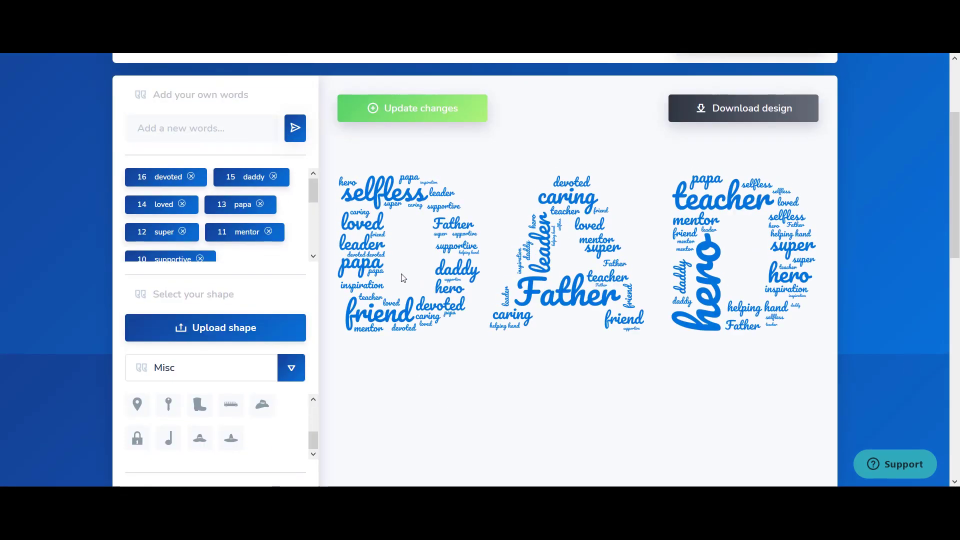
Regenerate the multicolour DAD cloud and bring up the download format options.
{"action": "left_click", "coordinate": [414, 110]}
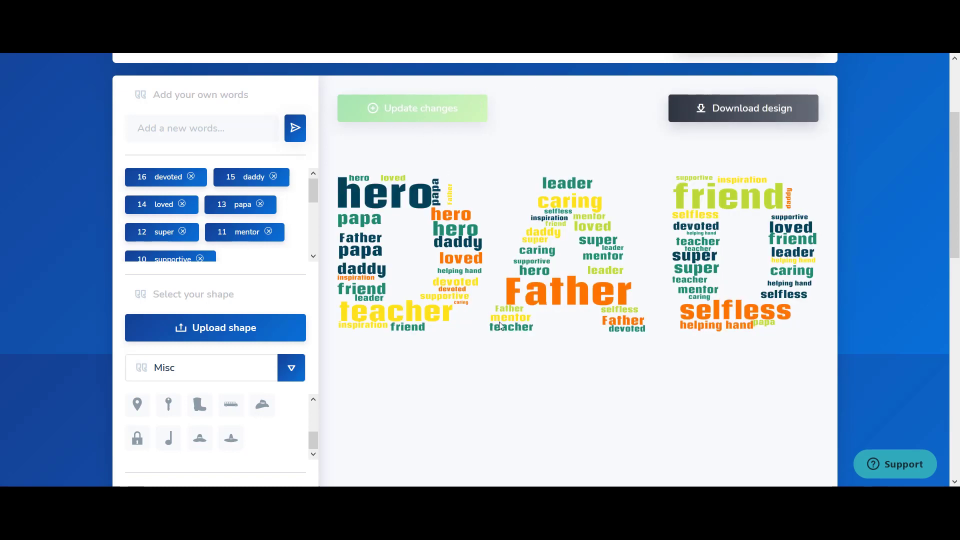
{"action": "left_click", "coordinate": [734, 109]}
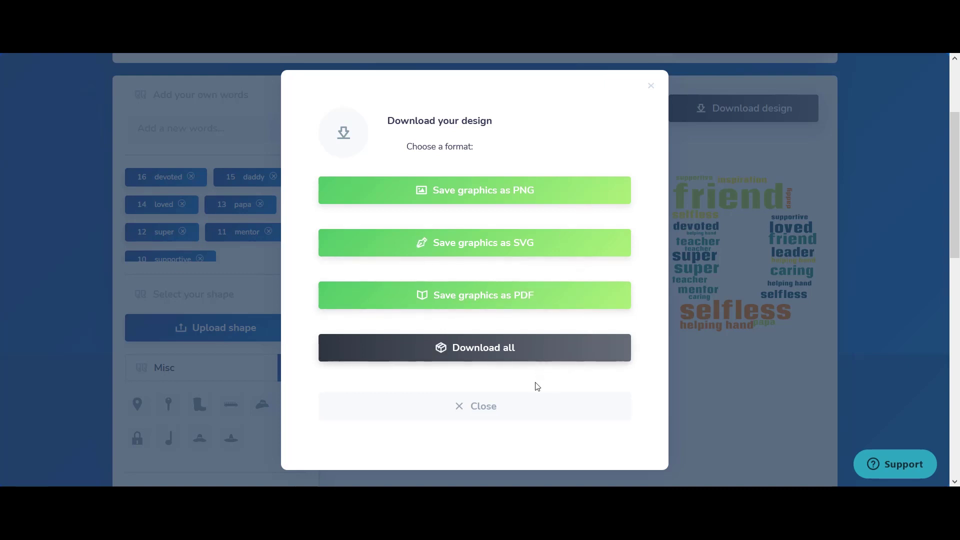
Close the Download your design dialog.
{"action": "left_click", "coordinate": [488, 411]}
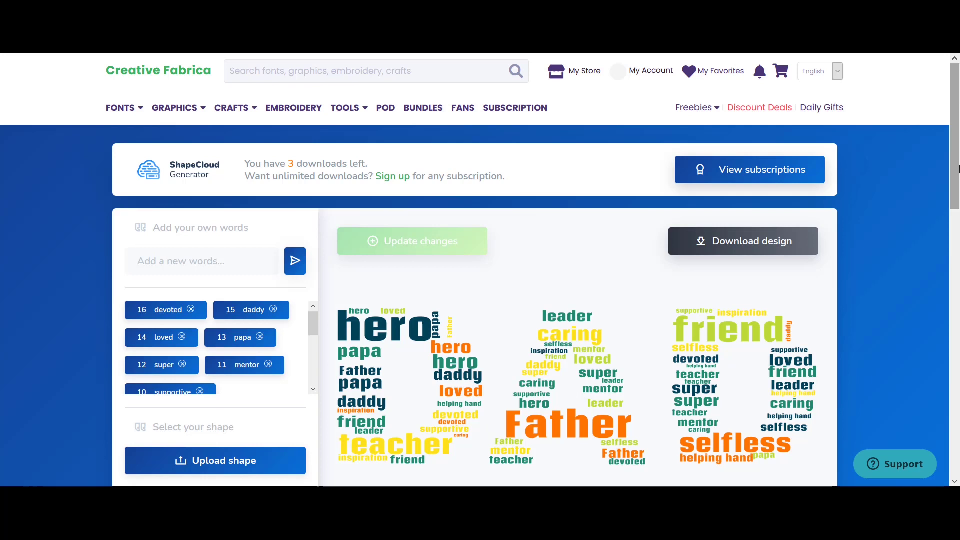
{"action": "mouse_move", "coordinate": [957, 169]}
{"action": "left_mouse_down"}
{"action": "mouse_move", "coordinate": [957, 181]}
{"action": "mouse_move", "coordinate": [956, 171]}
{"action": "left_mouse_up"}
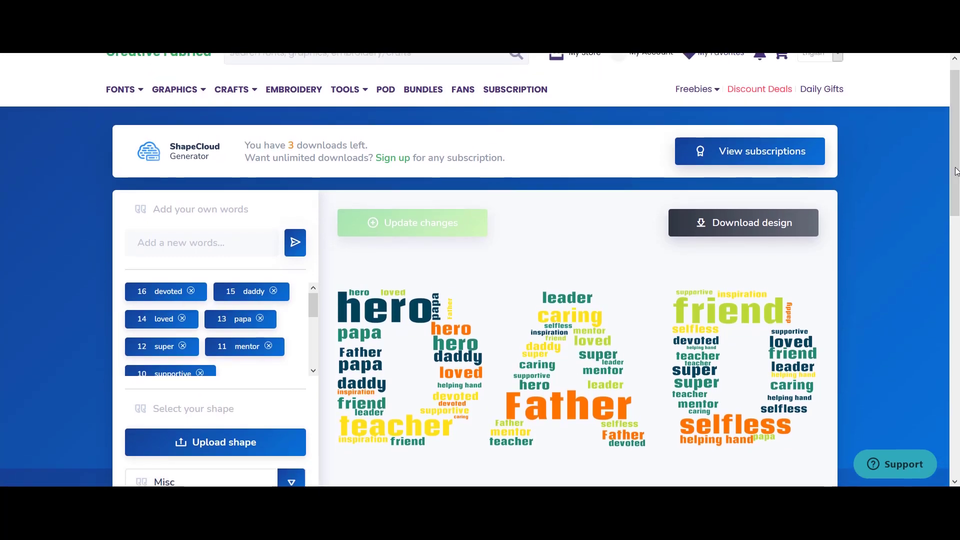